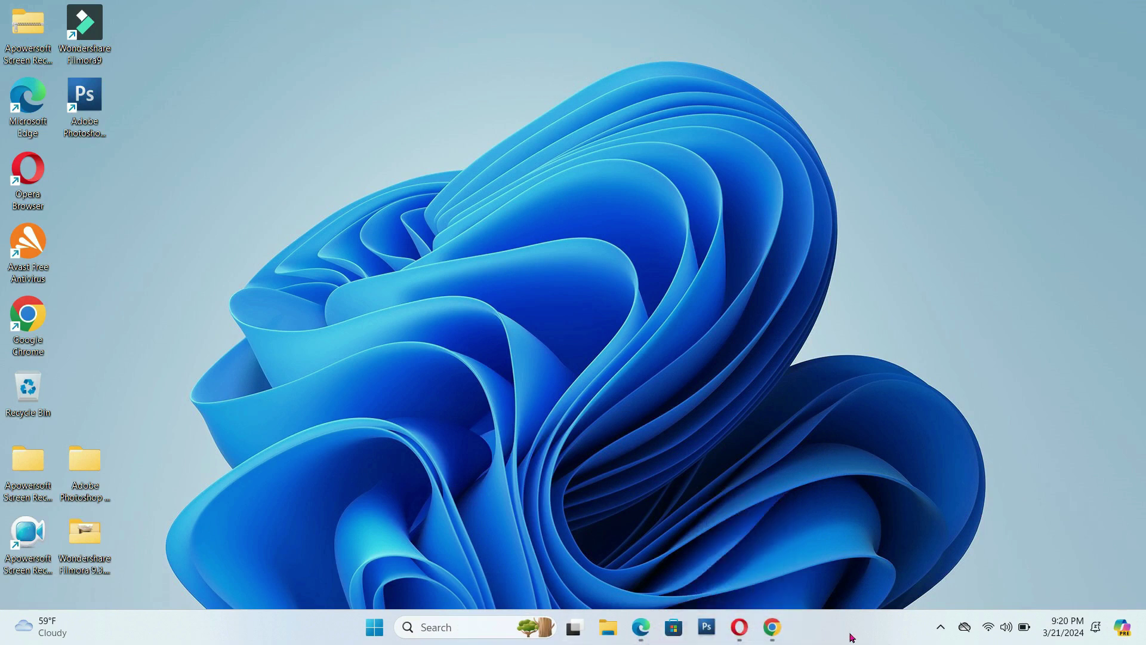
- In Chrome, search Google for 'obs studio' and open the official obsproject.com home page
click(771, 626)
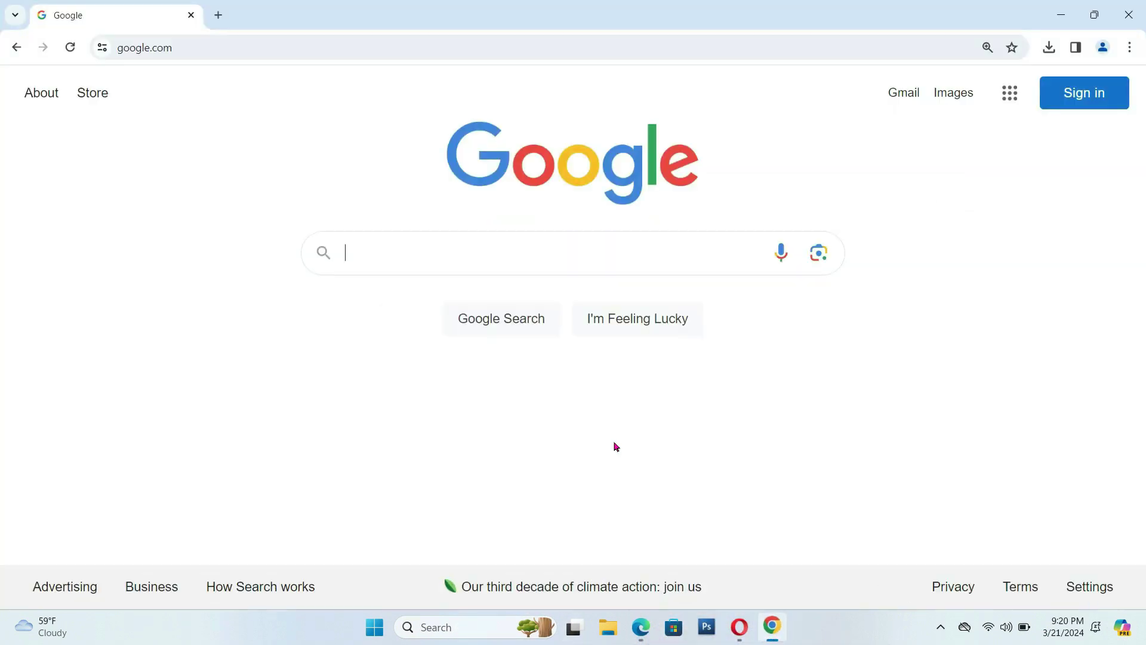
click(484, 259)
text(obs)
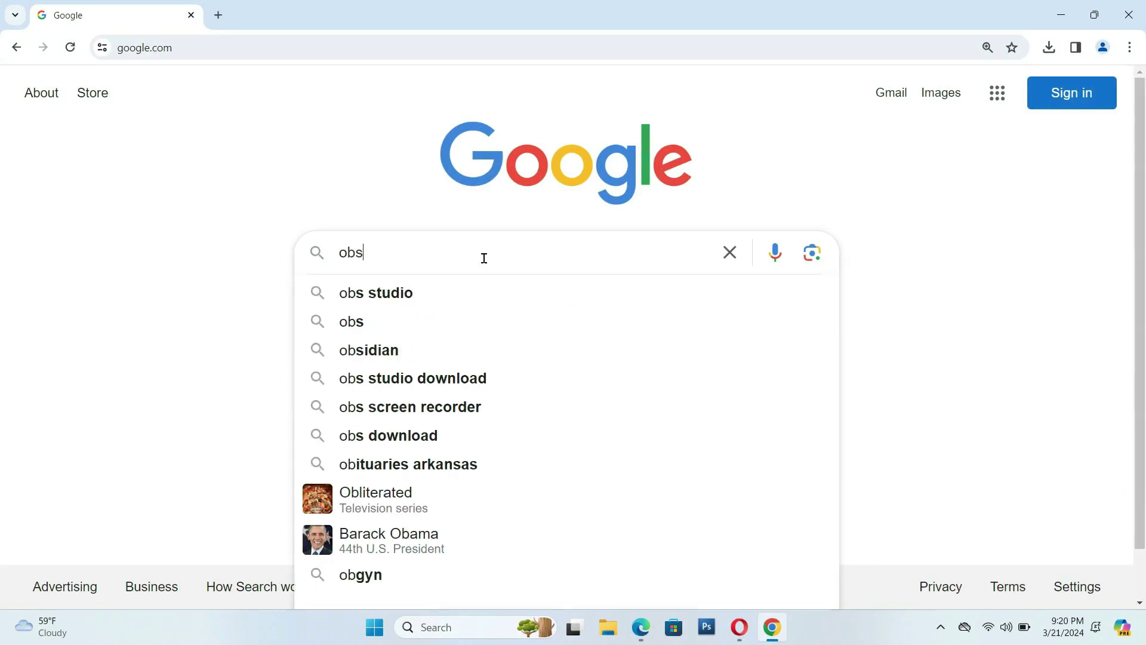
click(419, 293)
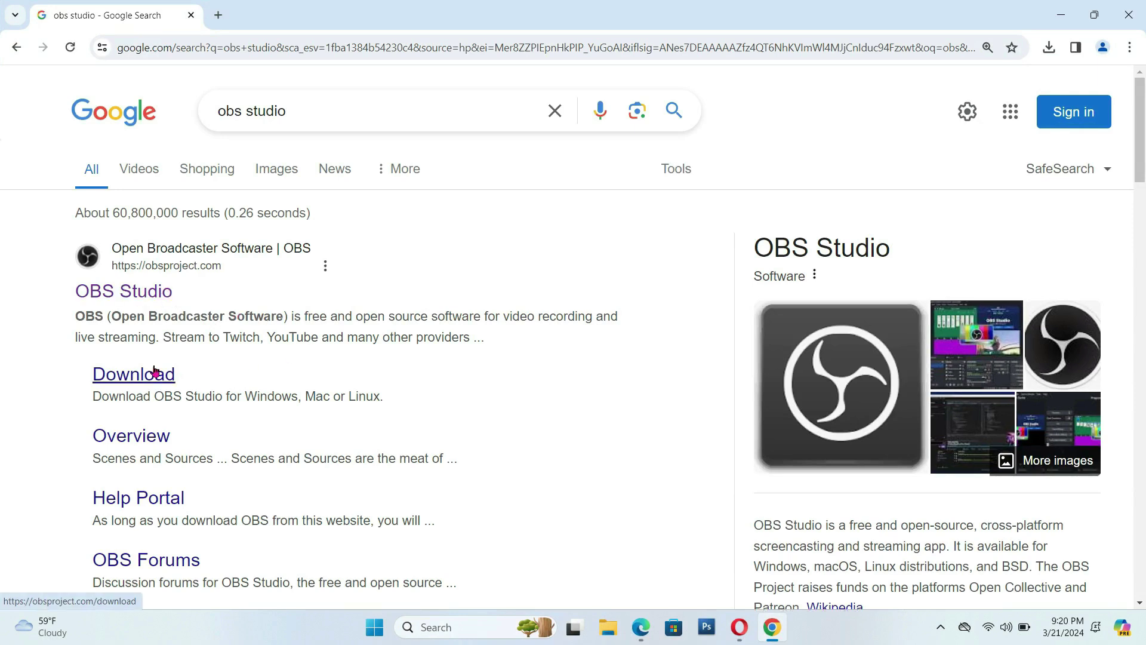
click(143, 292)
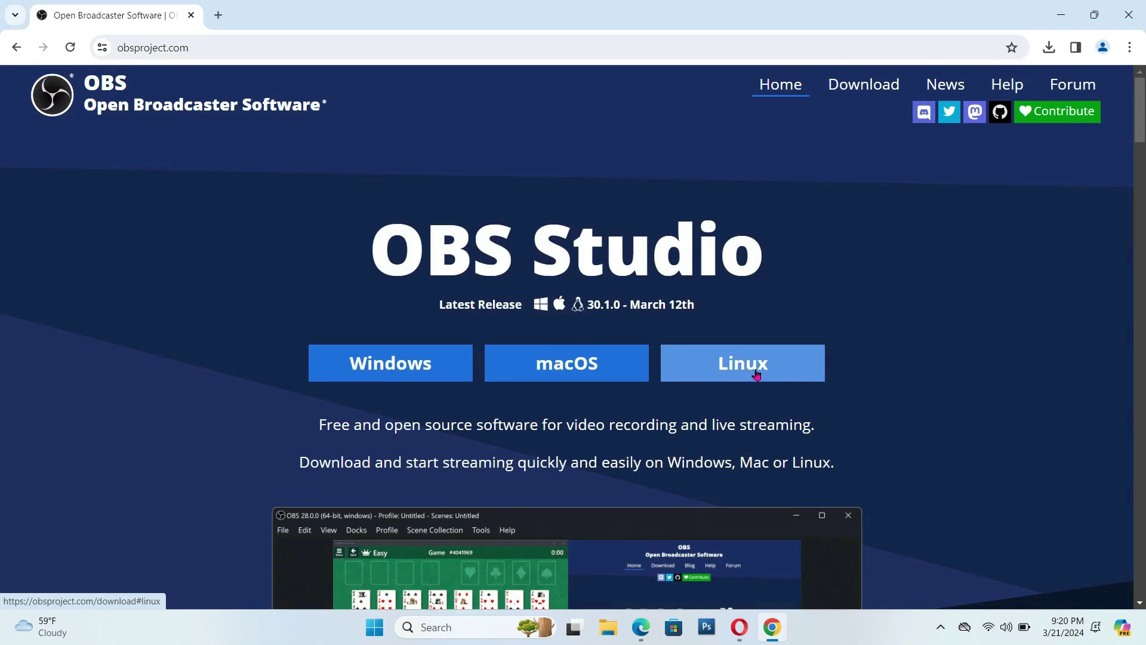
- Download the OBS Studio Windows installer and run OBS-Studio-30.1 from Chrome's downloads
click(379, 359)
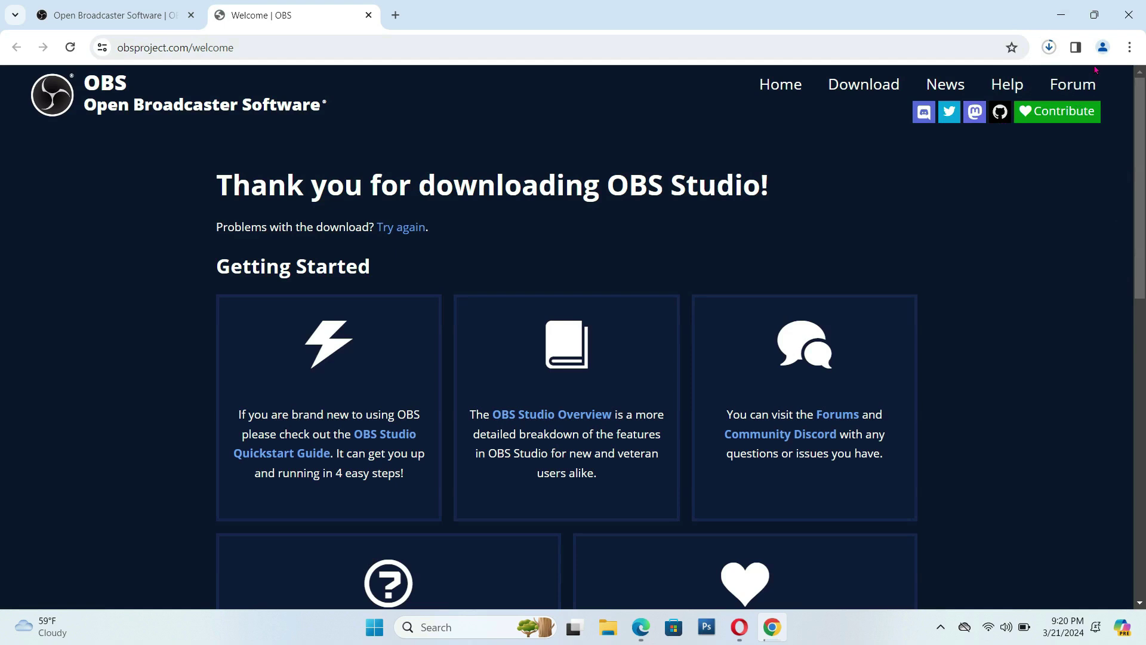
click(1050, 52)
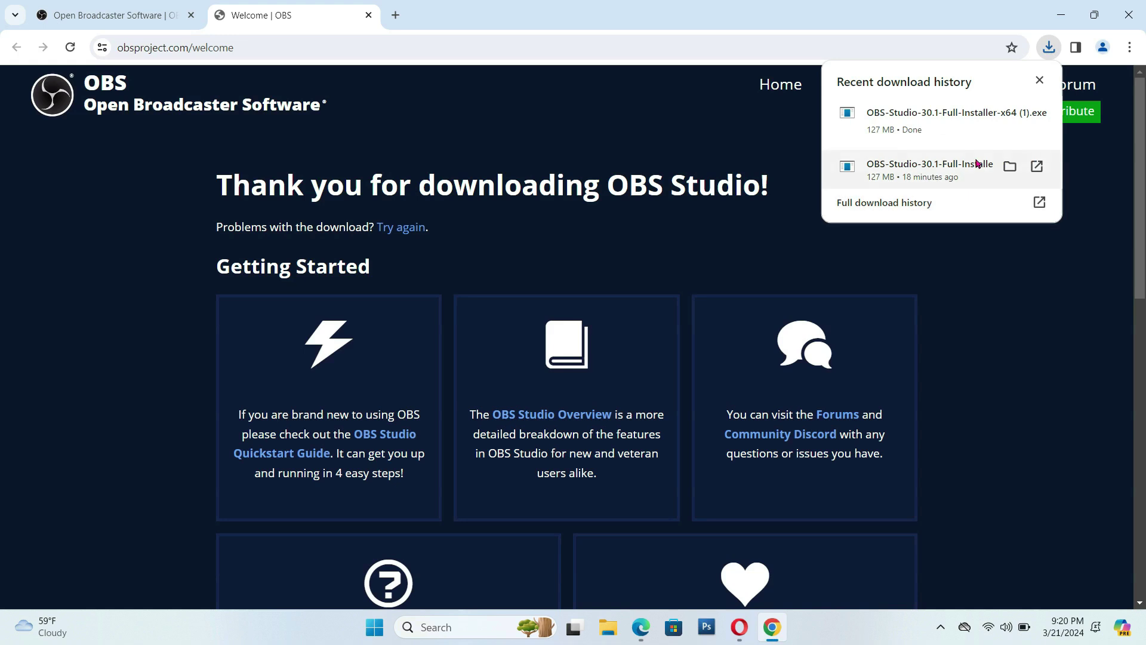
mouse_move(944, 130)
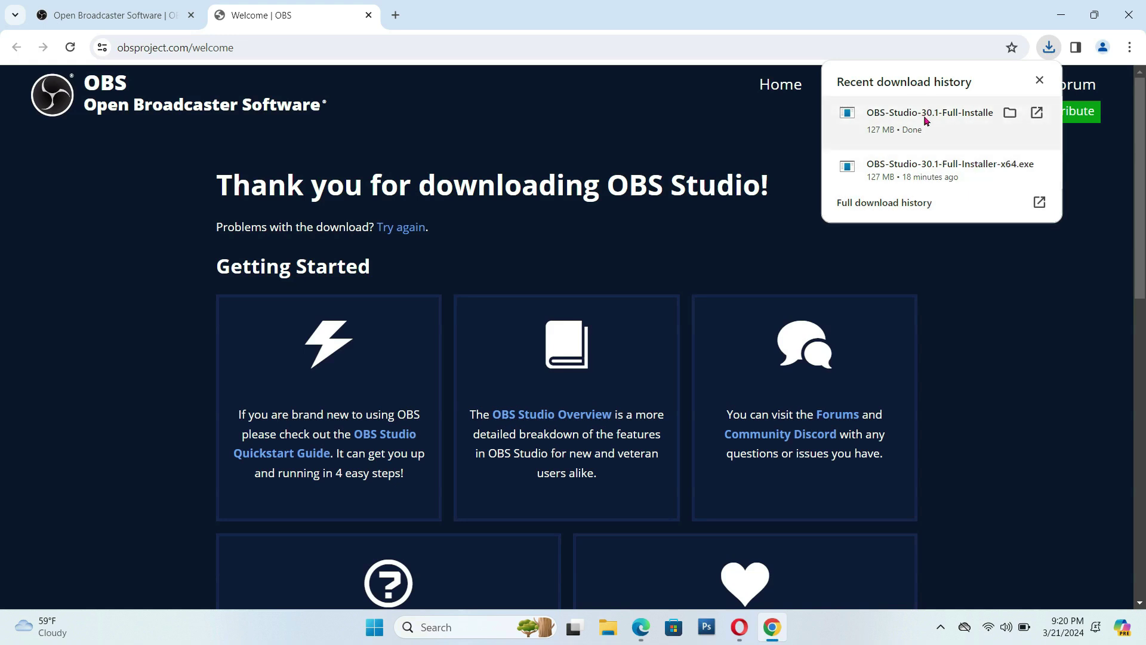
click(925, 121)
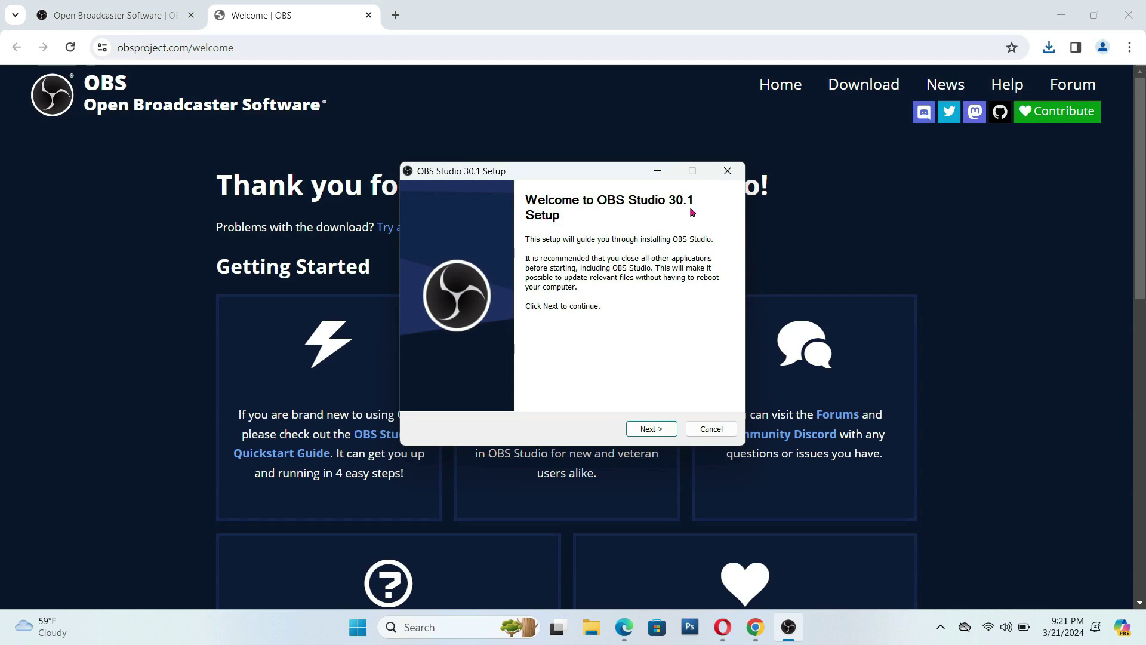
- Accept the license and install OBS Studio 30.1 into the default C:\Program Files\obs-studio folder
click(646, 430)
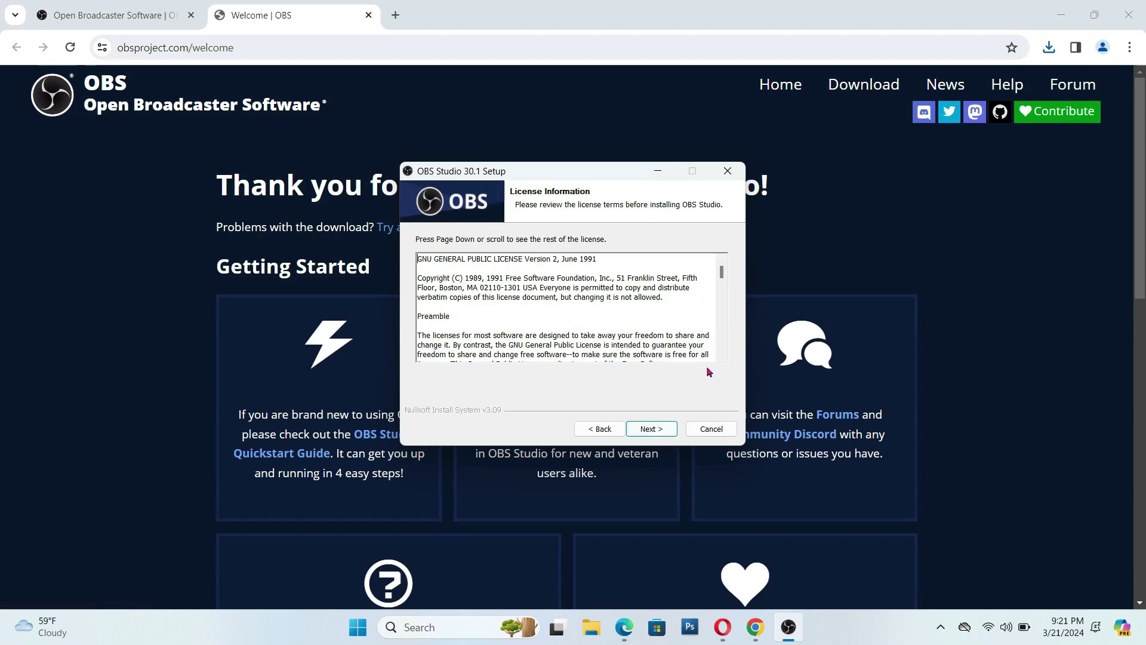
drag(724, 269, 746, 258)
click(652, 428)
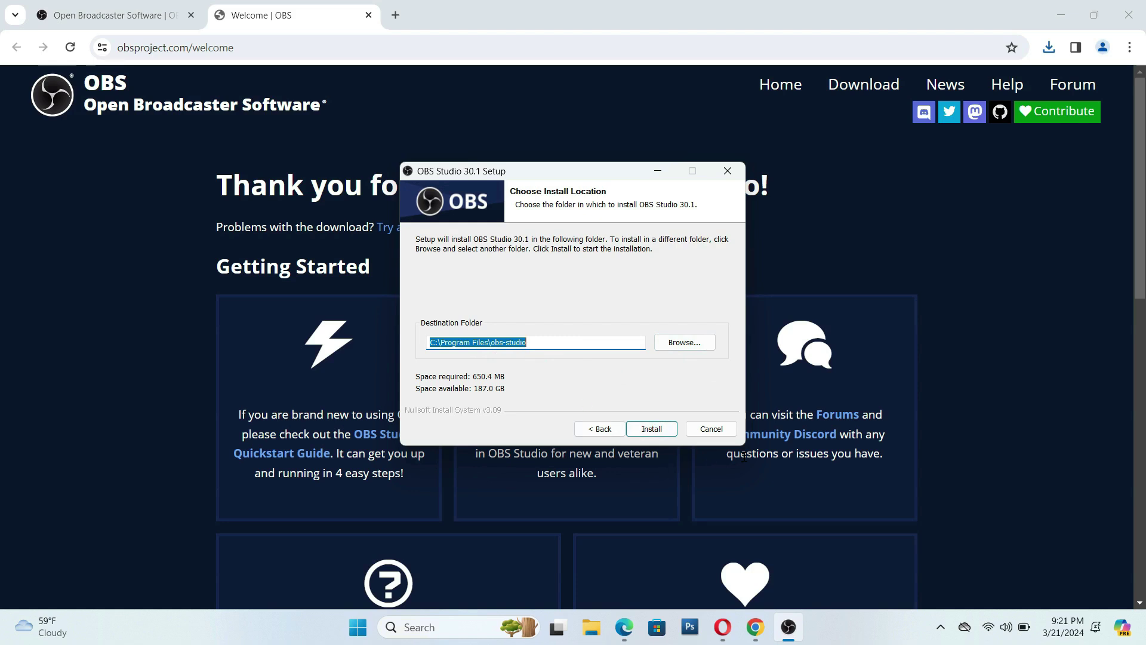
click(652, 428)
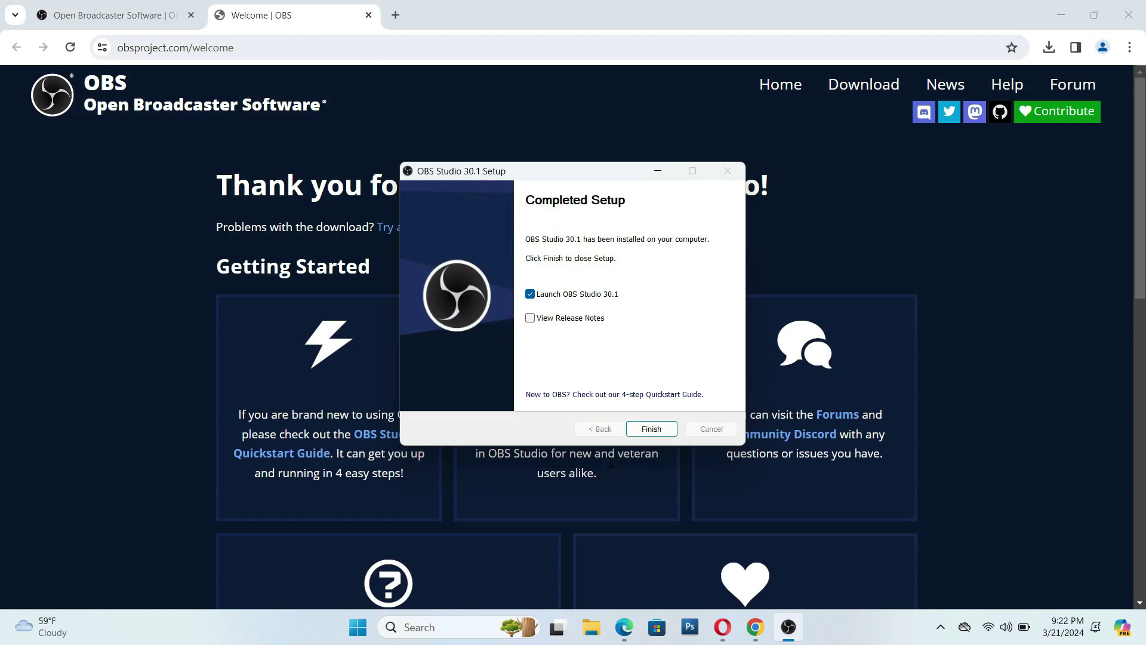
- Finish setup with 'Launch OBS Studio 30.1' checked, minimize Chrome, and maximize the OBS window
click(651, 429)
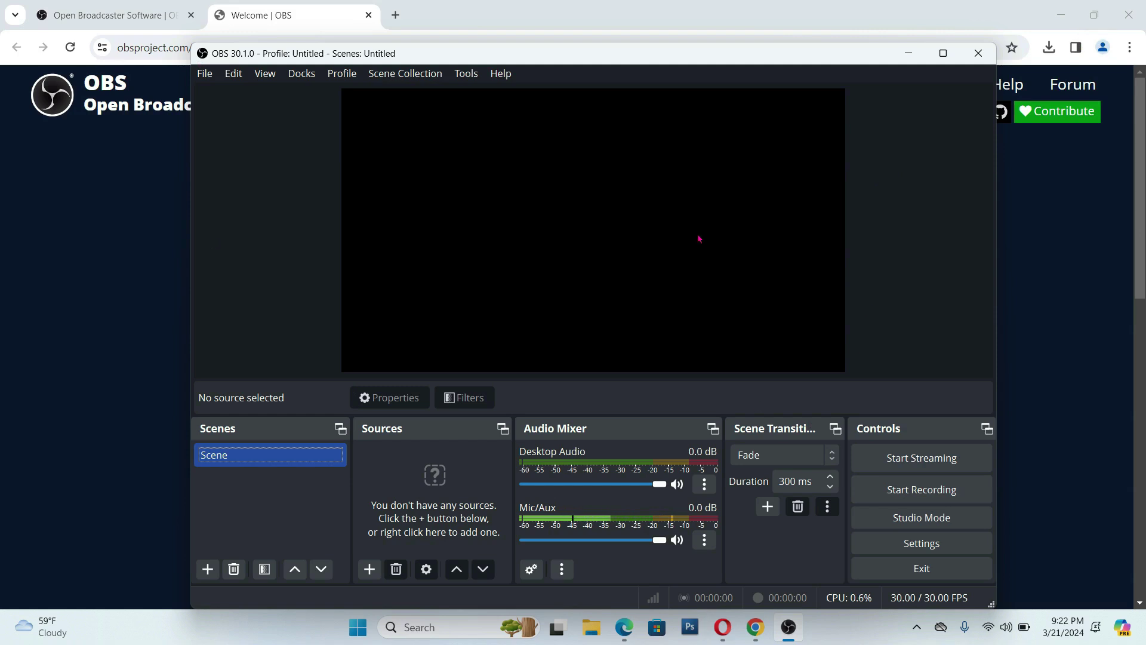
click(1065, 24)
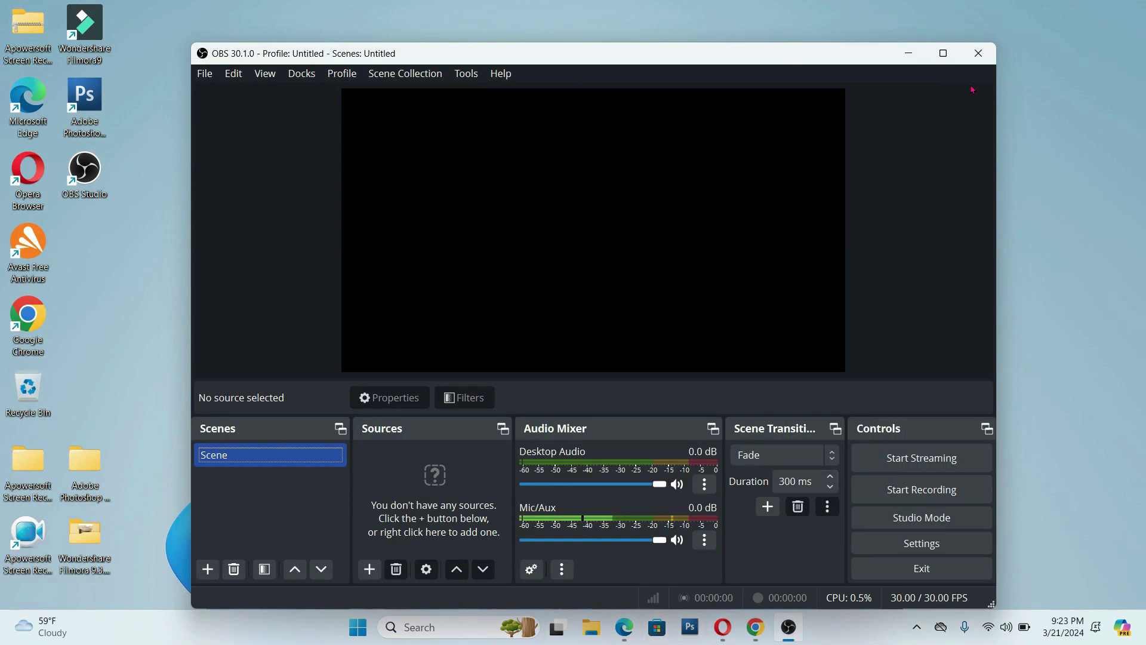
click(943, 54)
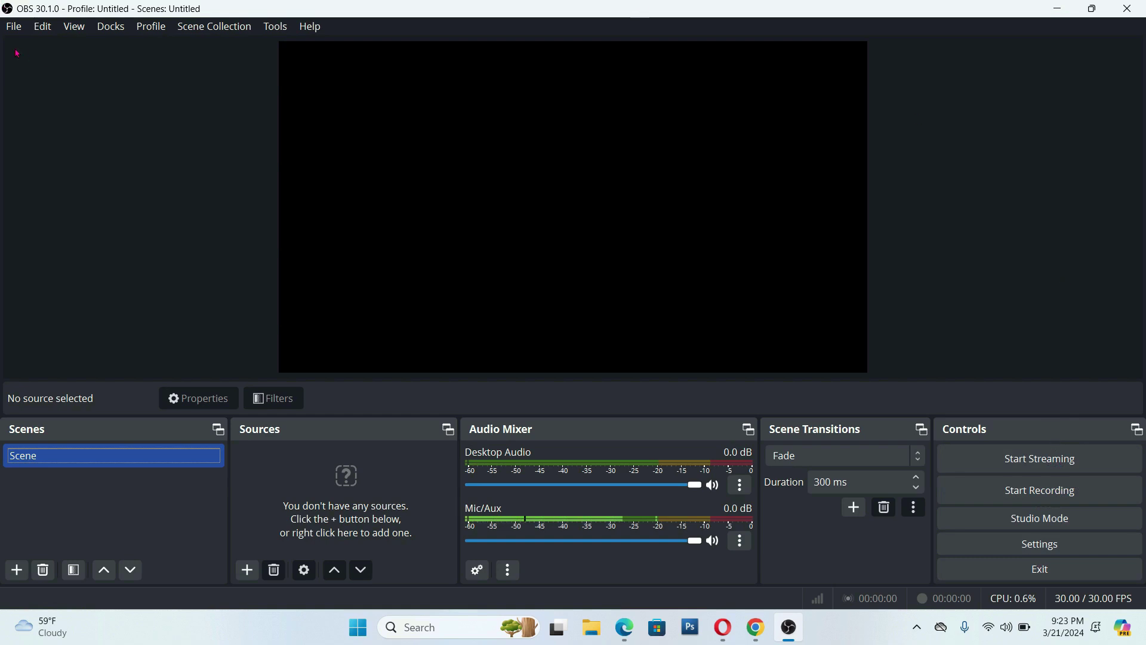
- Open Settings from the File menu, showing the General page
click(15, 29)
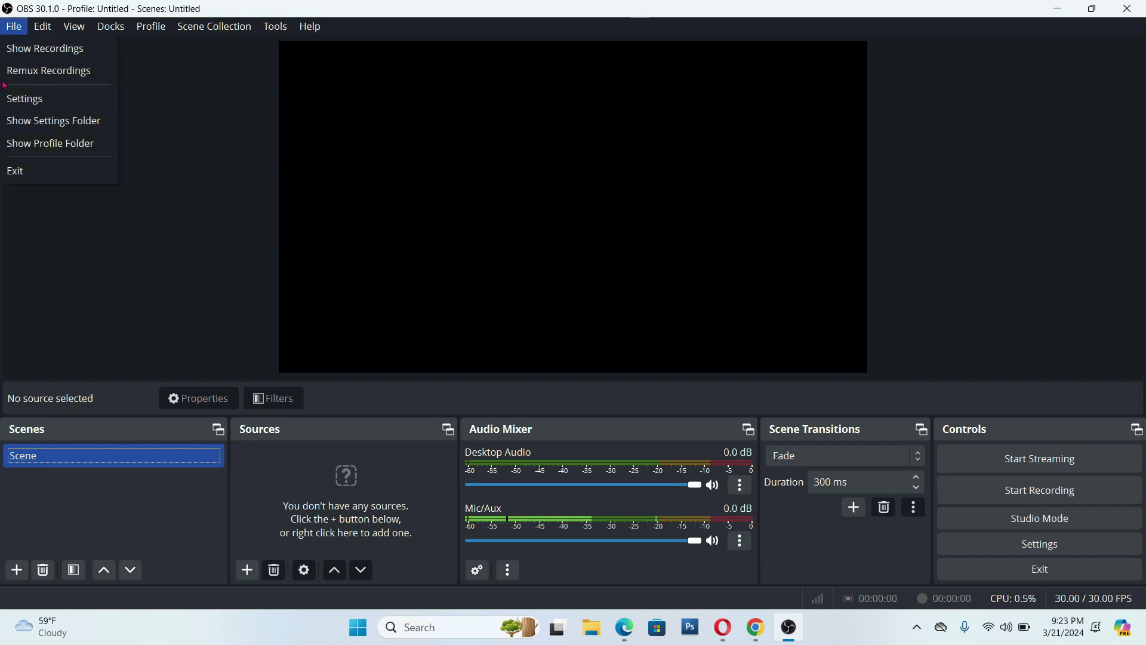
click(28, 103)
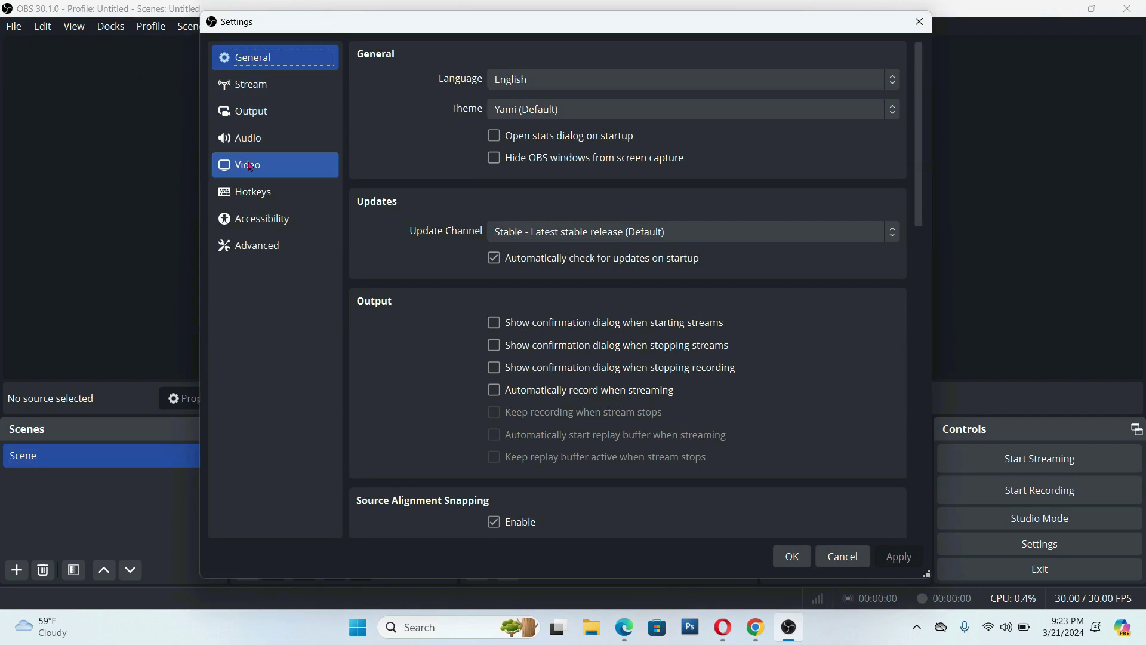
- Check Video at 1920x1080 base, 1280x720 output and 30 FPS, then close Settings with OK
click(293, 165)
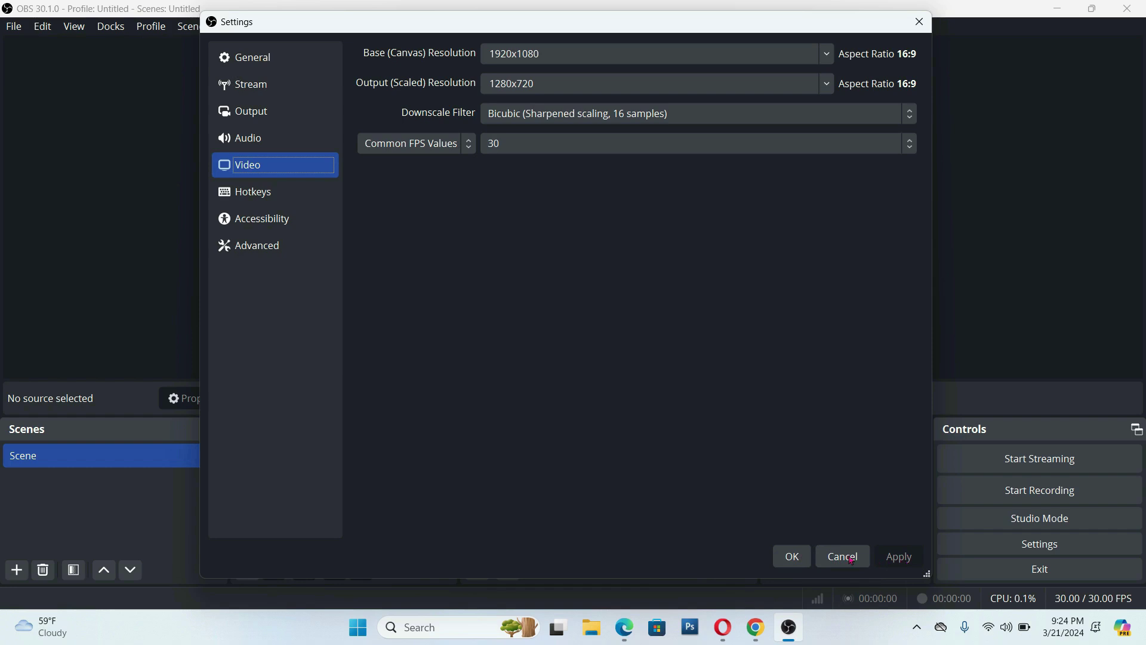
click(791, 557)
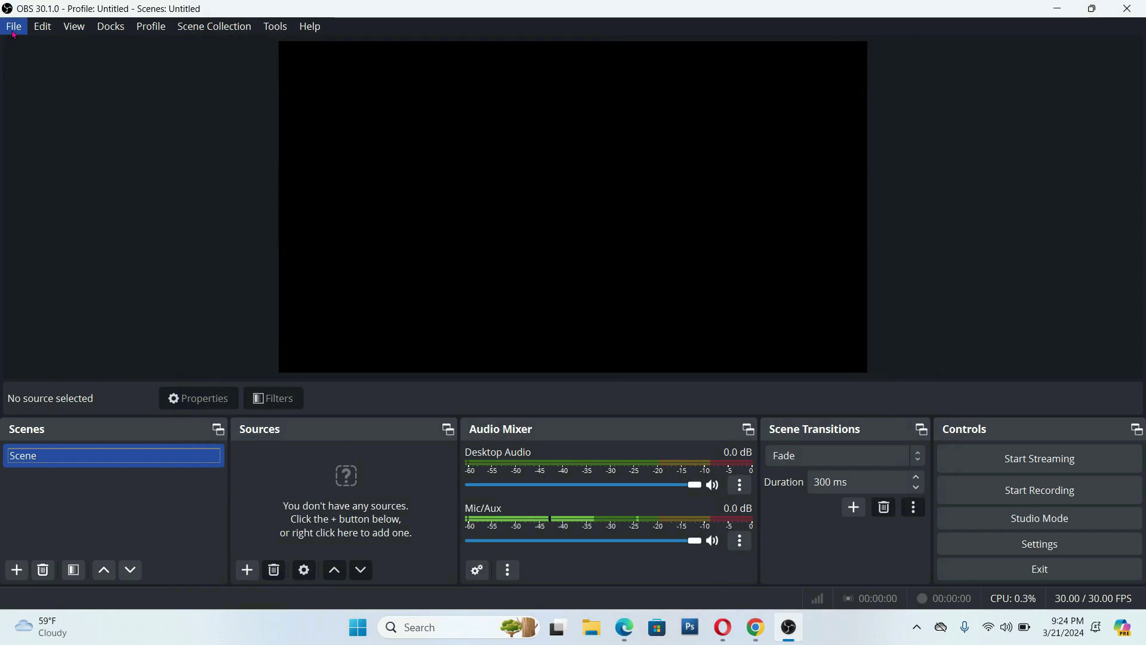
- Reopen File > Settings, look over Output, then switch to the Audio page (48 kHz stereo)
click(13, 33)
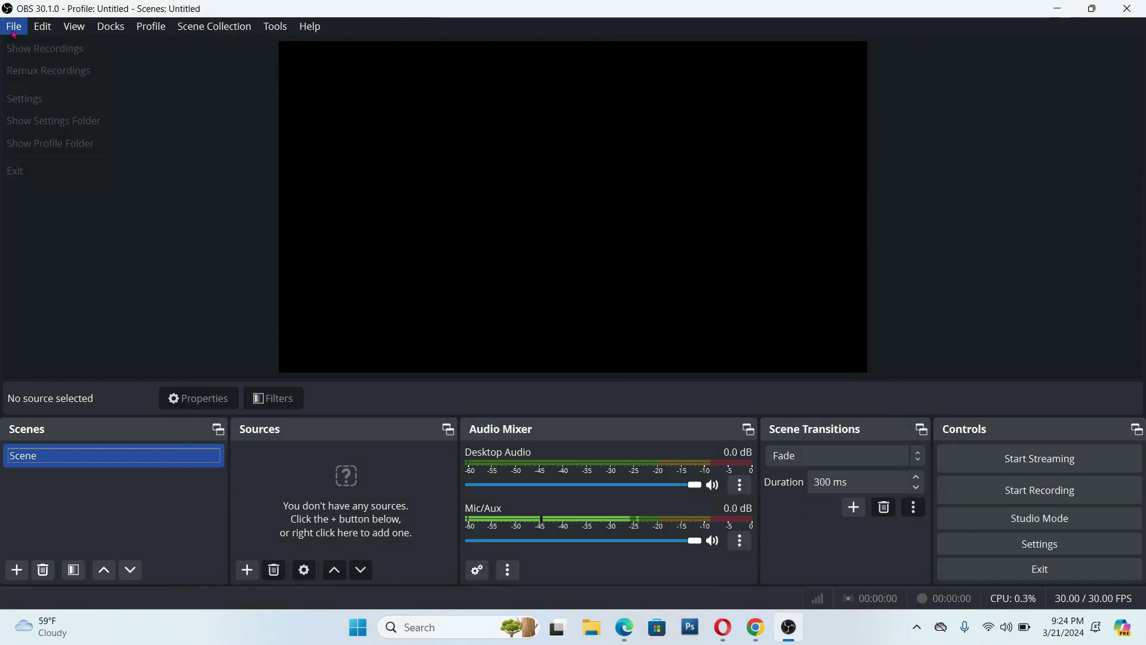
click(37, 101)
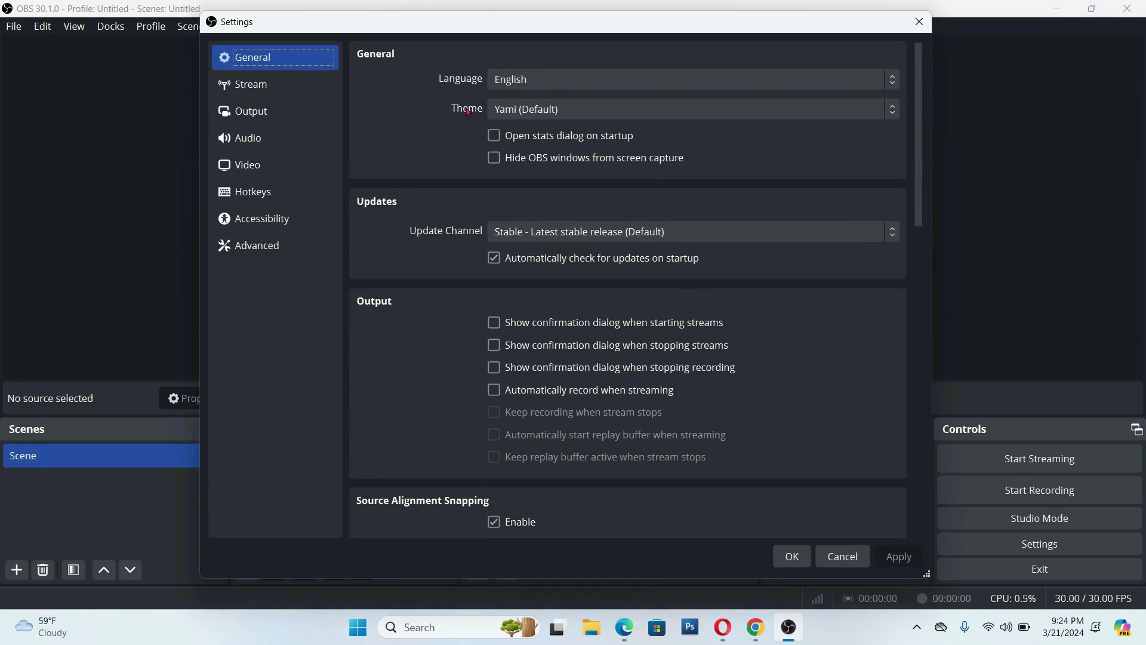
click(275, 114)
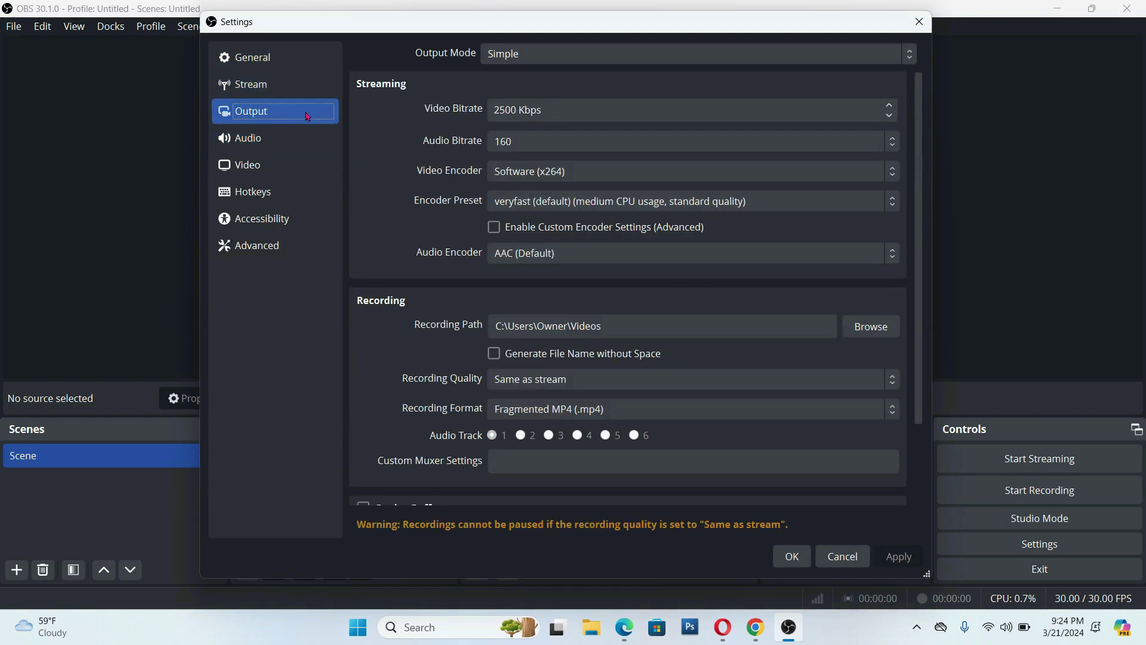
click(304, 147)
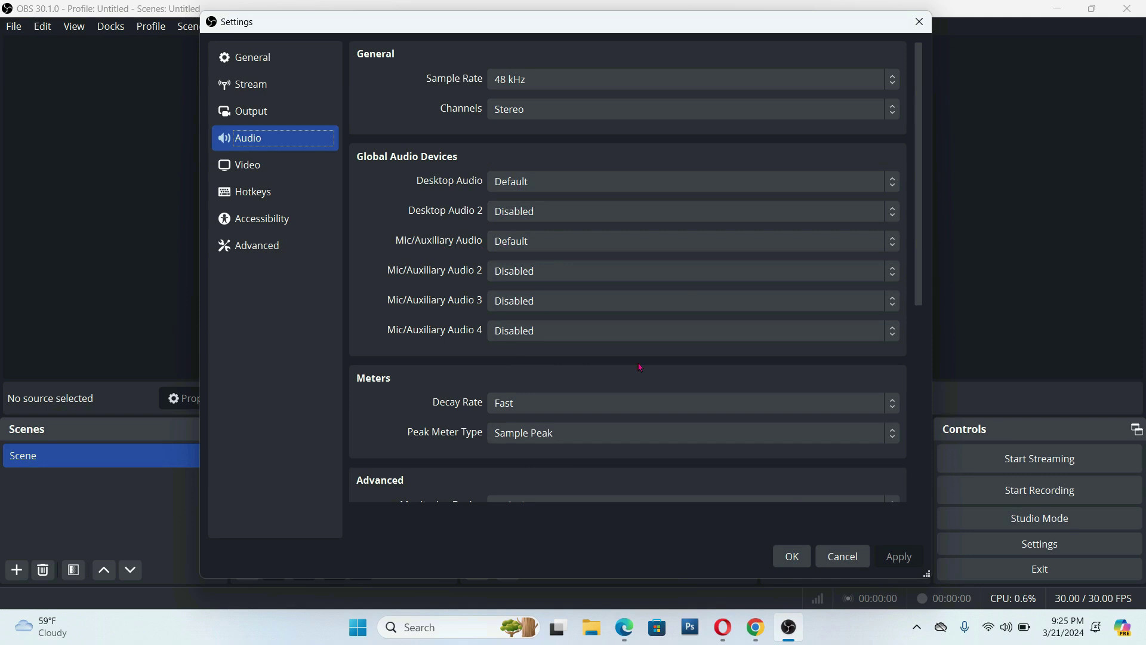
- Scroll through the Audio page, close Settings with audio unchanged, and open the File menu
scroll(921, 292, down, 5)
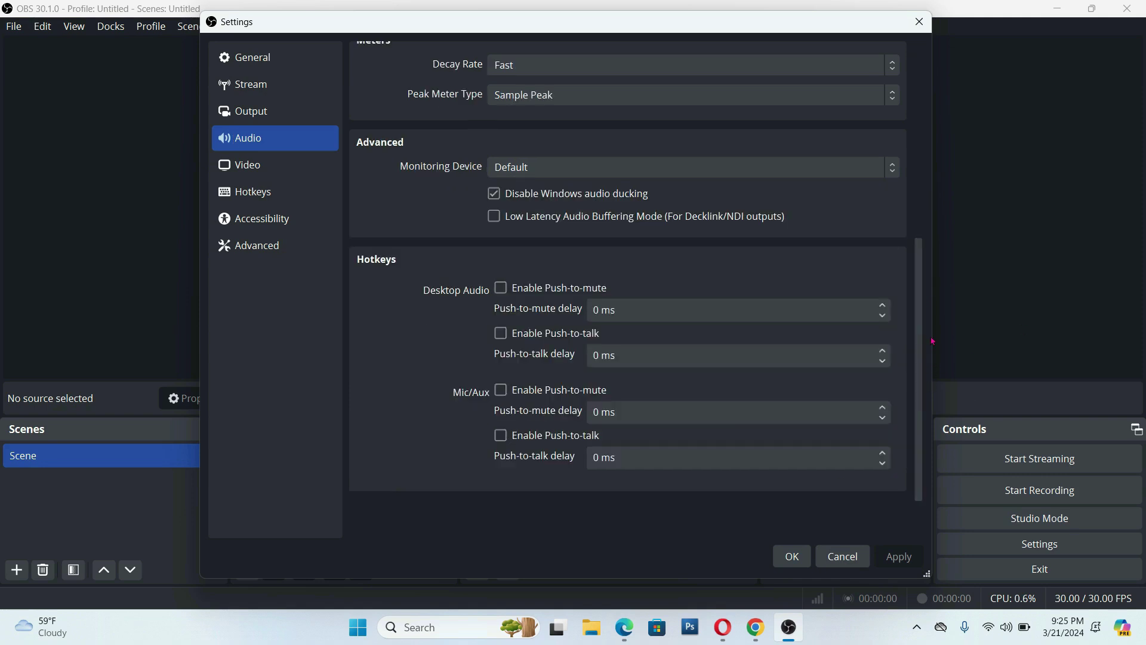
scroll(904, 213, up, 3)
scroll(905, 214, up, 3)
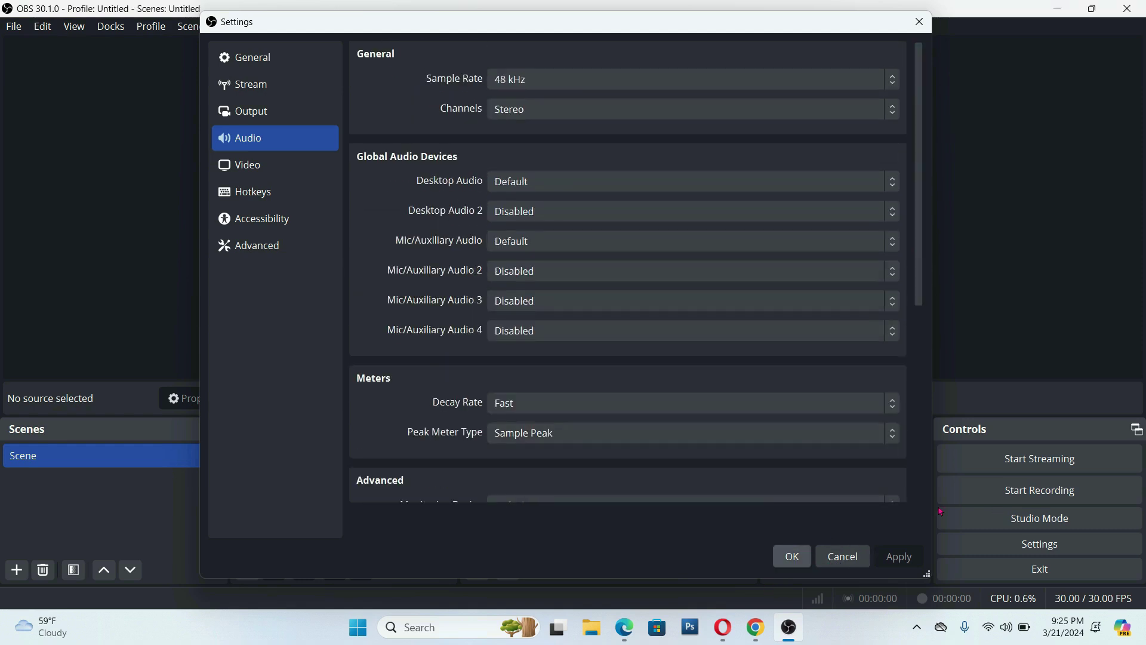
click(792, 555)
click(13, 26)
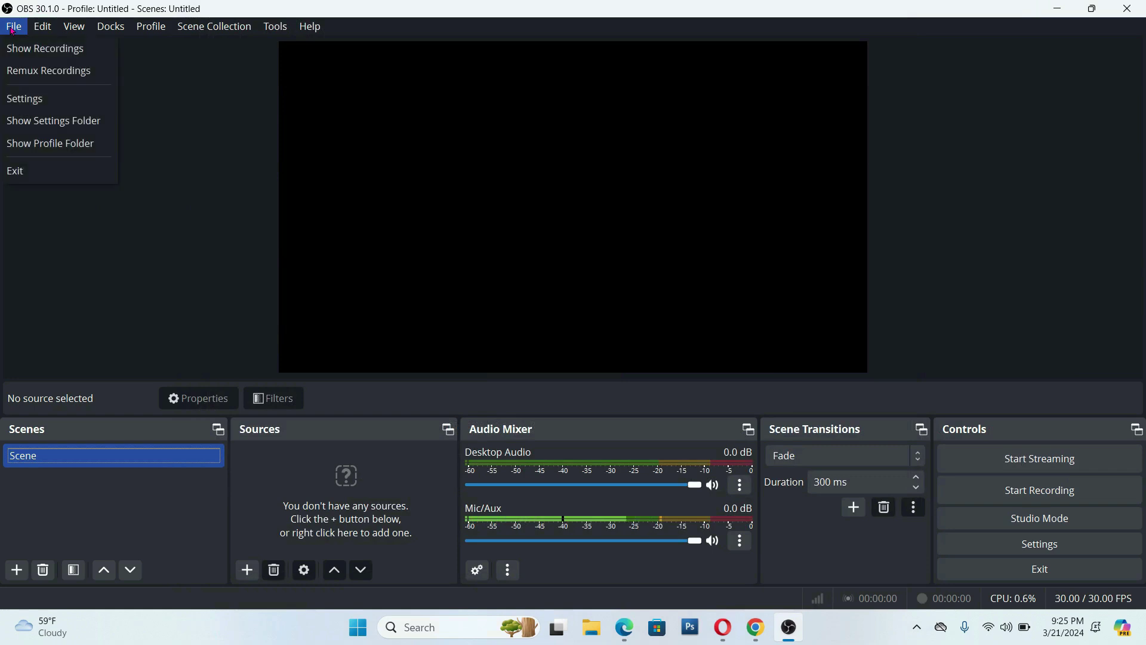
- Reopen Settings on Output and scroll to Replay Buffer: Simple mode, 2500 Kbps video, 160 audio bitrate
click(56, 101)
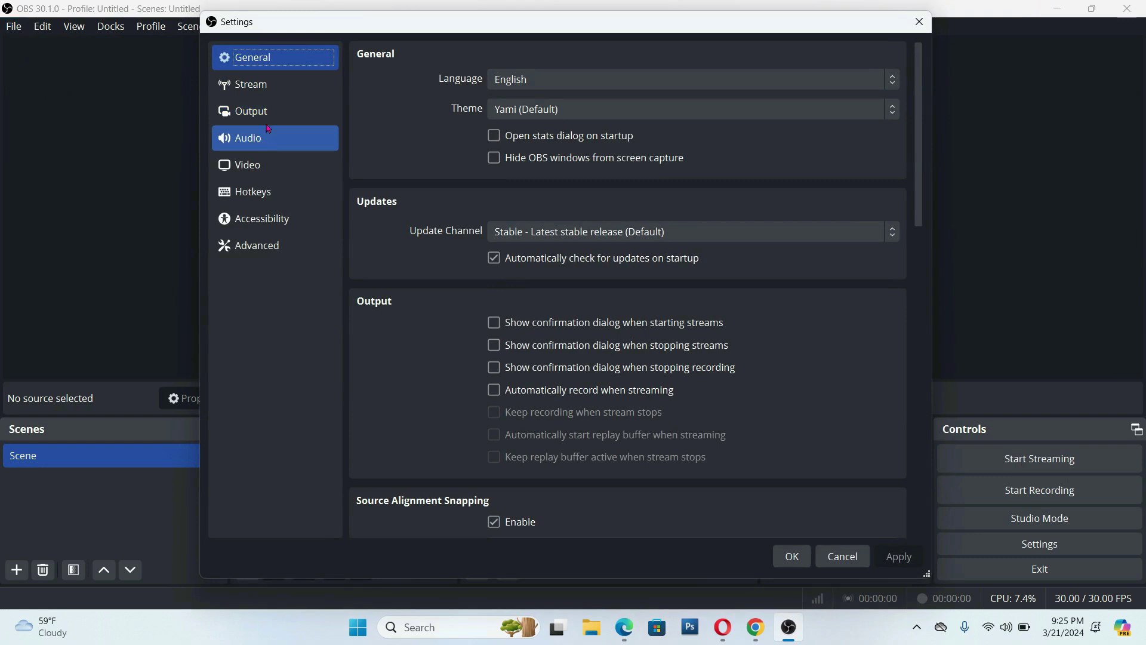
click(262, 113)
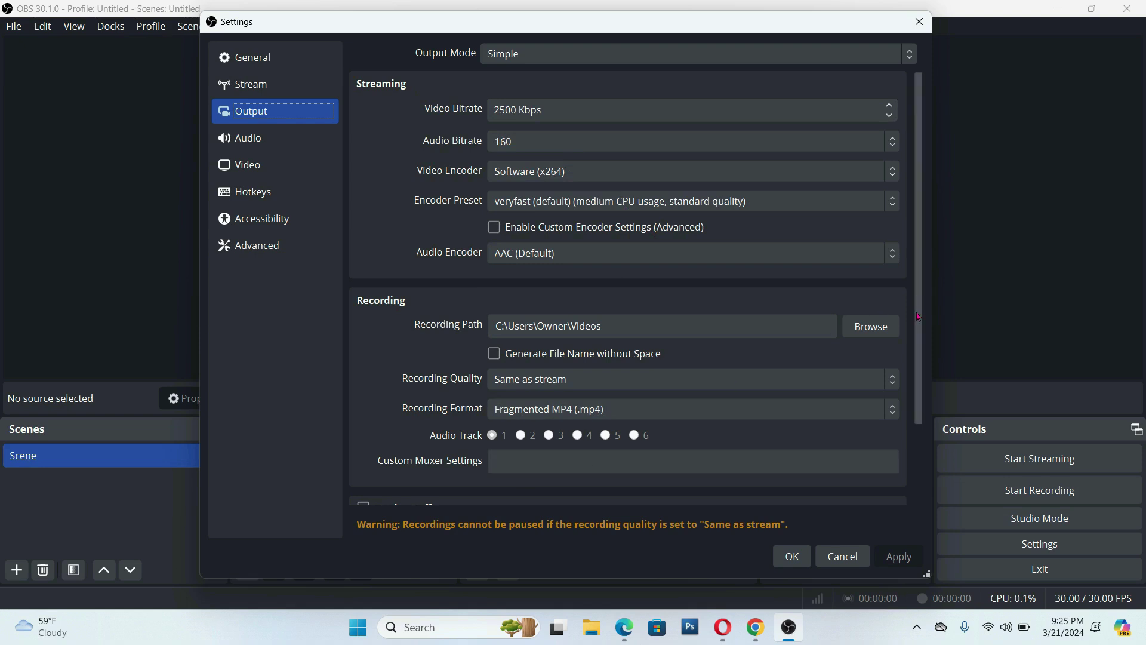
drag(918, 316, 913, 509)
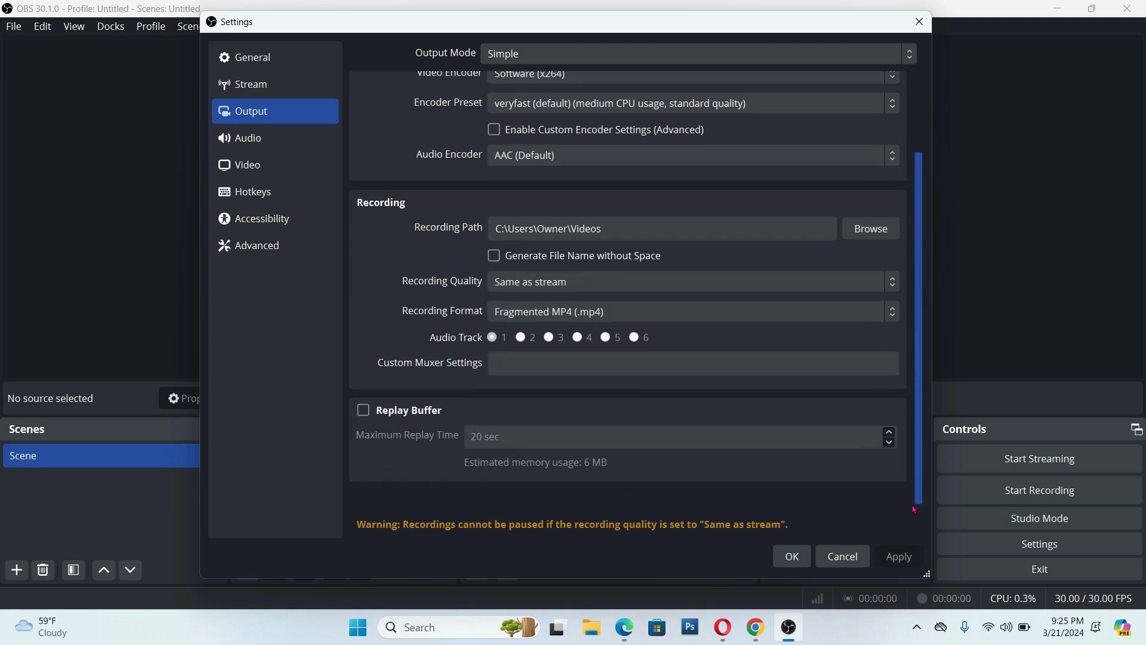
drag(918, 406, 918, 325)
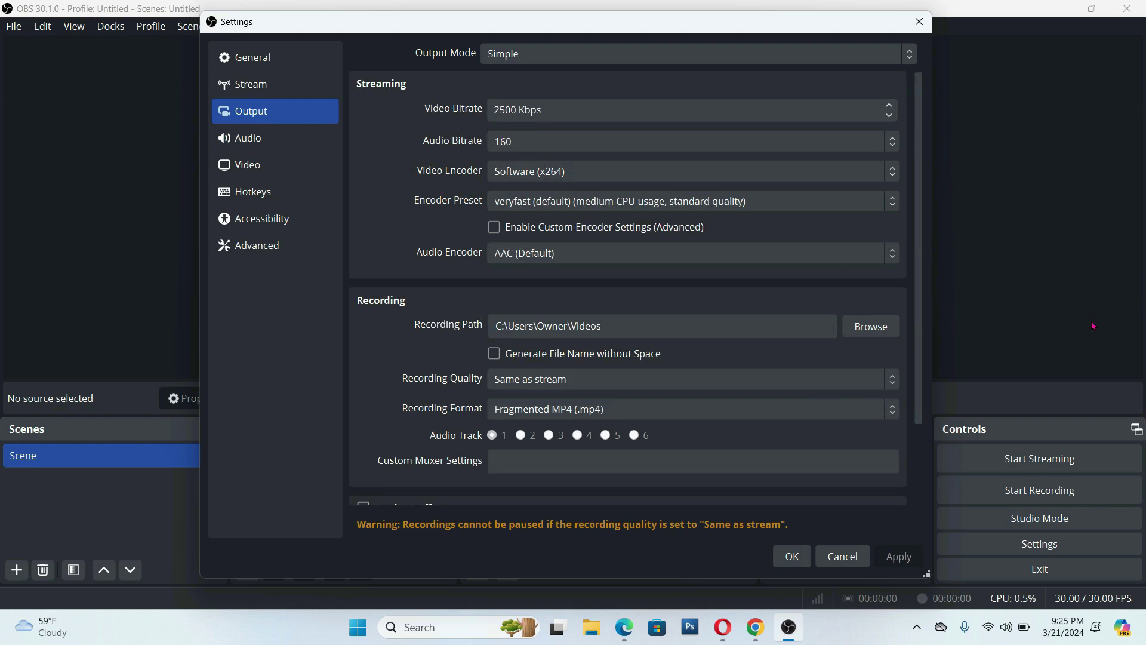
- Confirm Settings with OK and close OBS Studio, returning to the Windows desktop
click(797, 561)
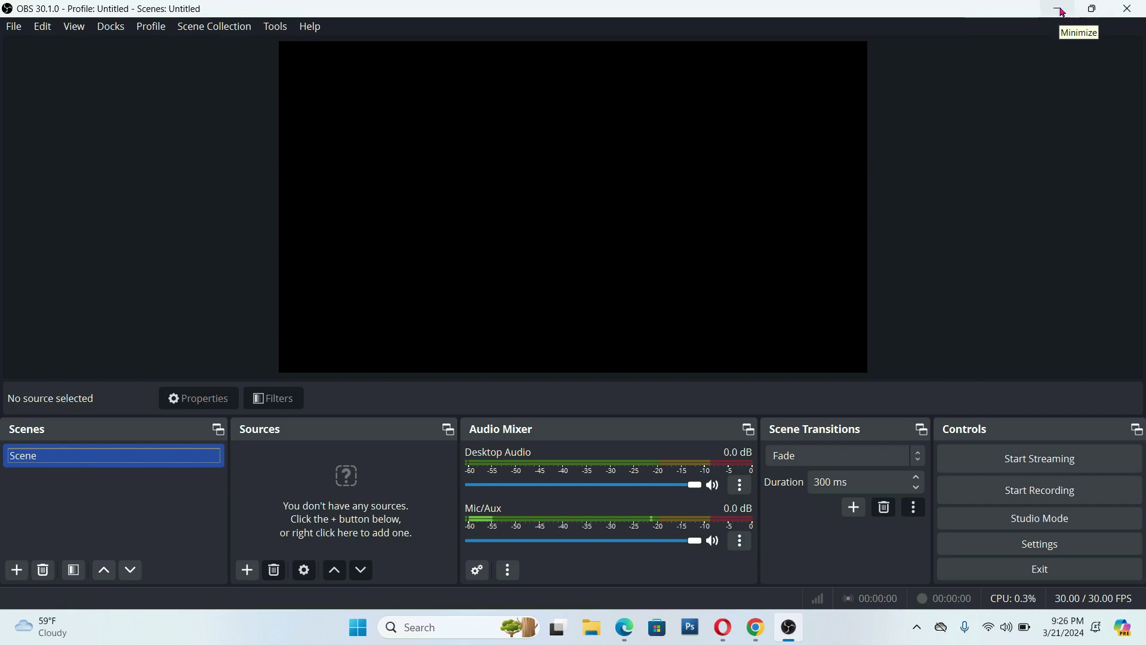
click(1127, 9)
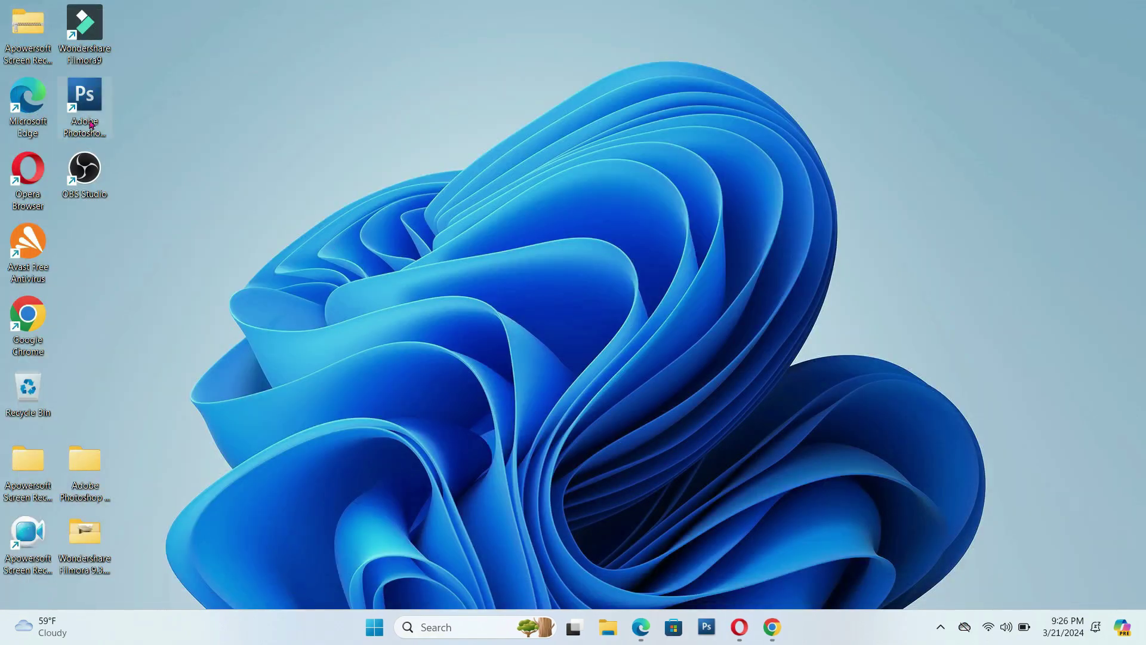